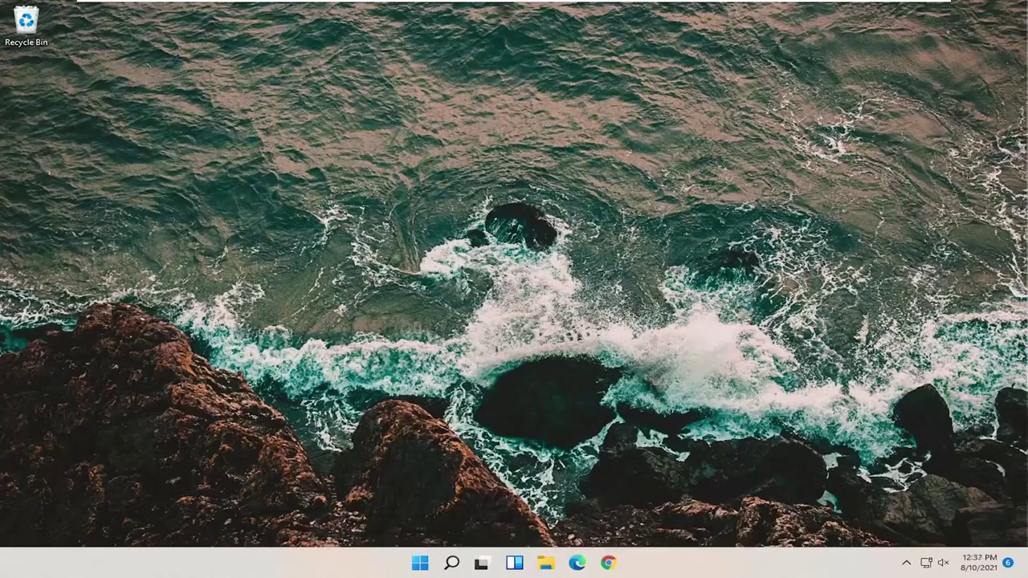
Step: Launch Device Manager from taskbar search and expand Universal Serial Bus controllers
{"action": "left_click", "coordinate": [452, 566]}
{"action": "type", "text": "device"}
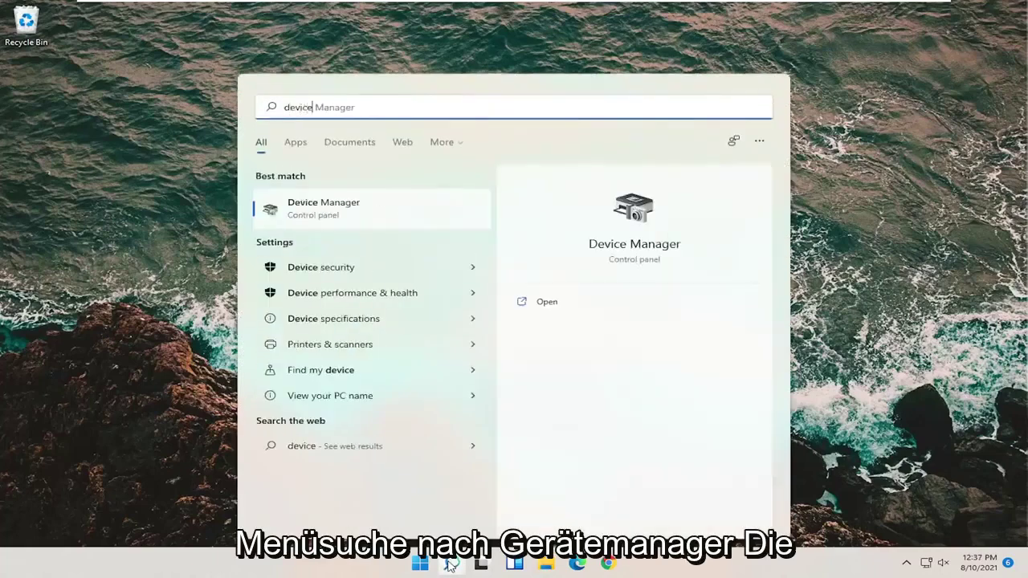
{"action": "type", "text": " manager"}
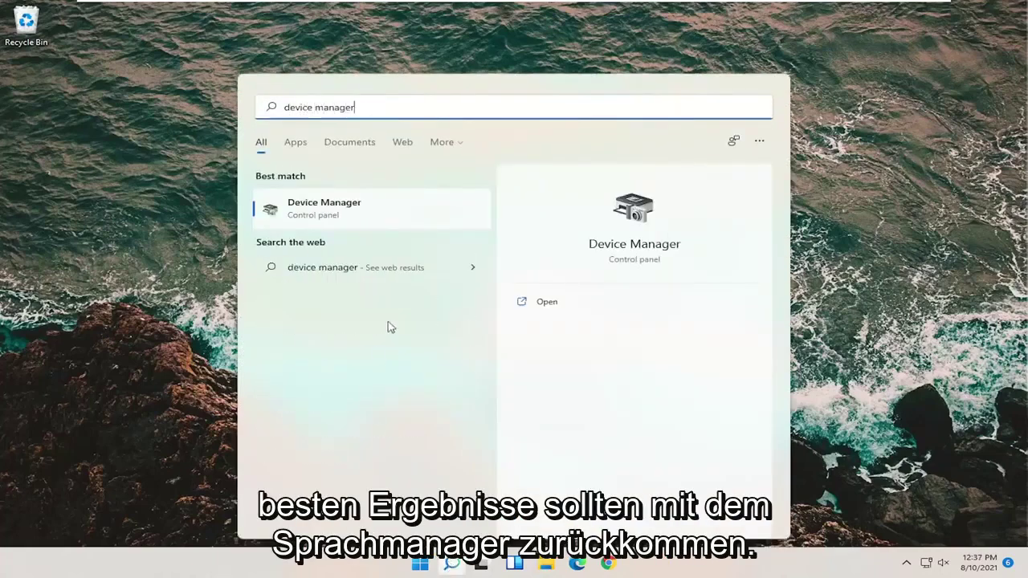
{"action": "left_click", "coordinate": [342, 216]}
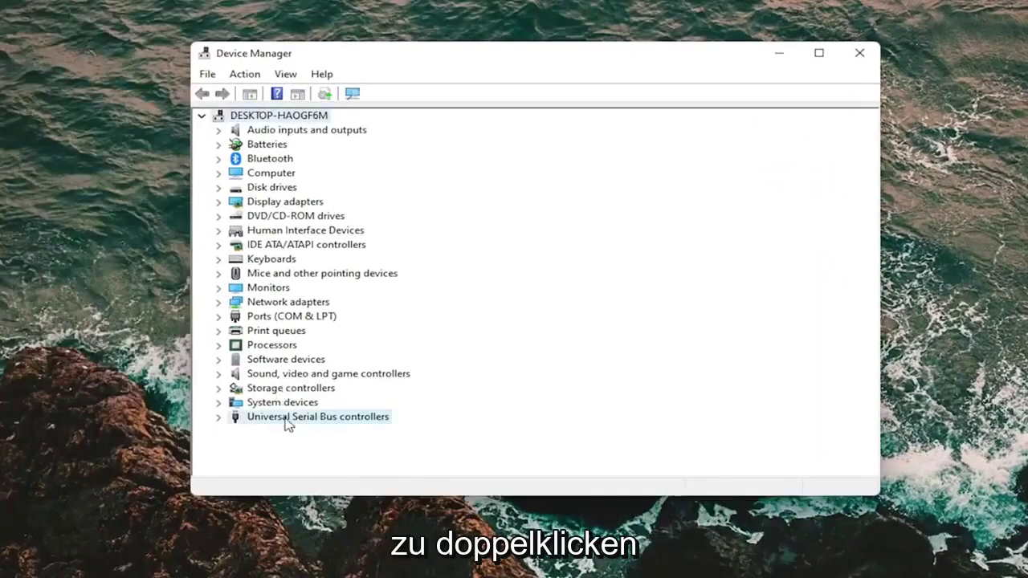
{"action": "double_click", "coordinate": [311, 418]}
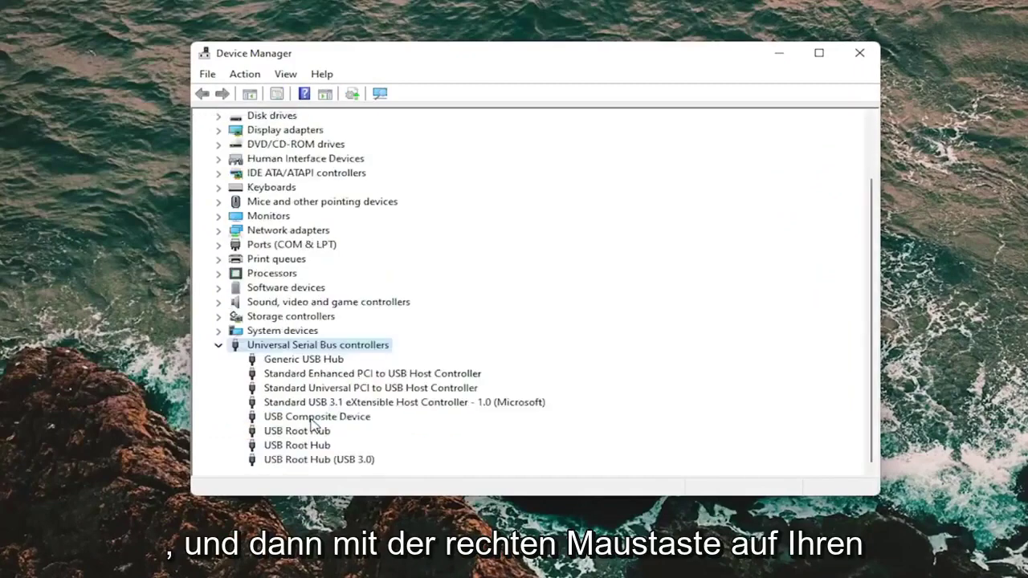
Step: Reinstall Generic USB Hub by picking it from this computer's compatible-driver list
{"action": "right_click", "coordinate": [291, 364]}
{"action": "left_click", "coordinate": [336, 369]}
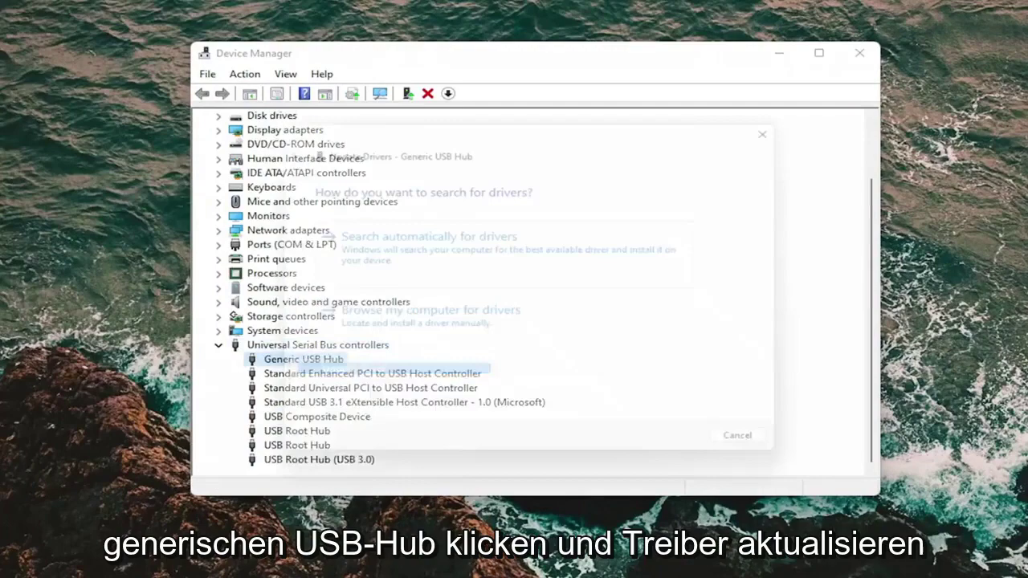
{"action": "left_click", "coordinate": [385, 351]}
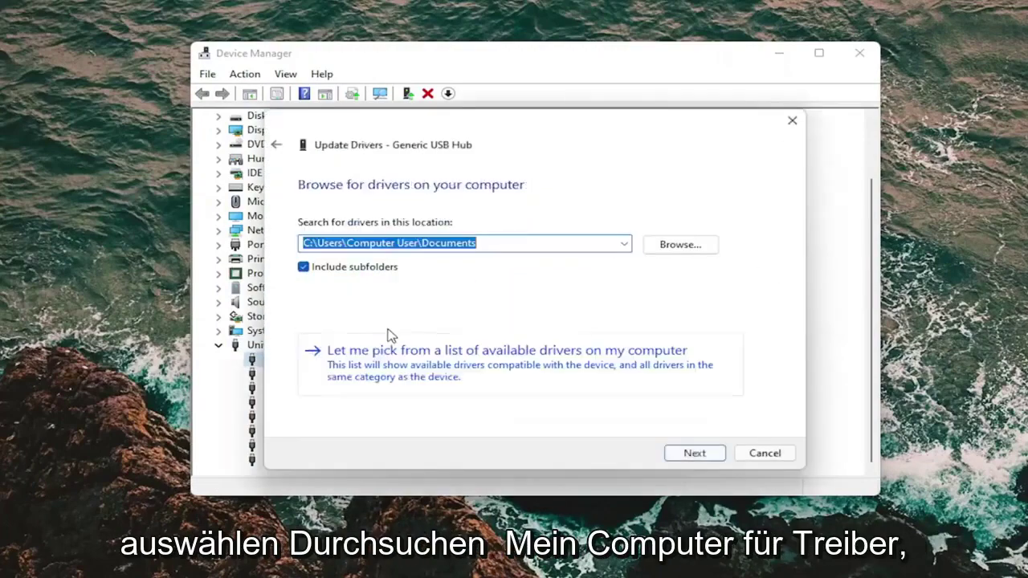
{"action": "left_click", "coordinate": [277, 144]}
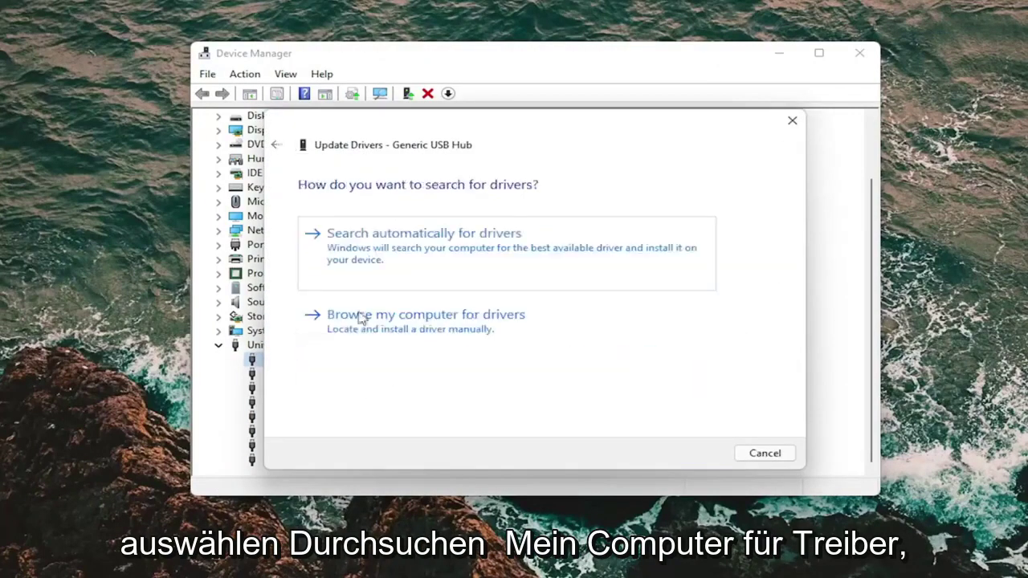
{"action": "left_click", "coordinate": [404, 336]}
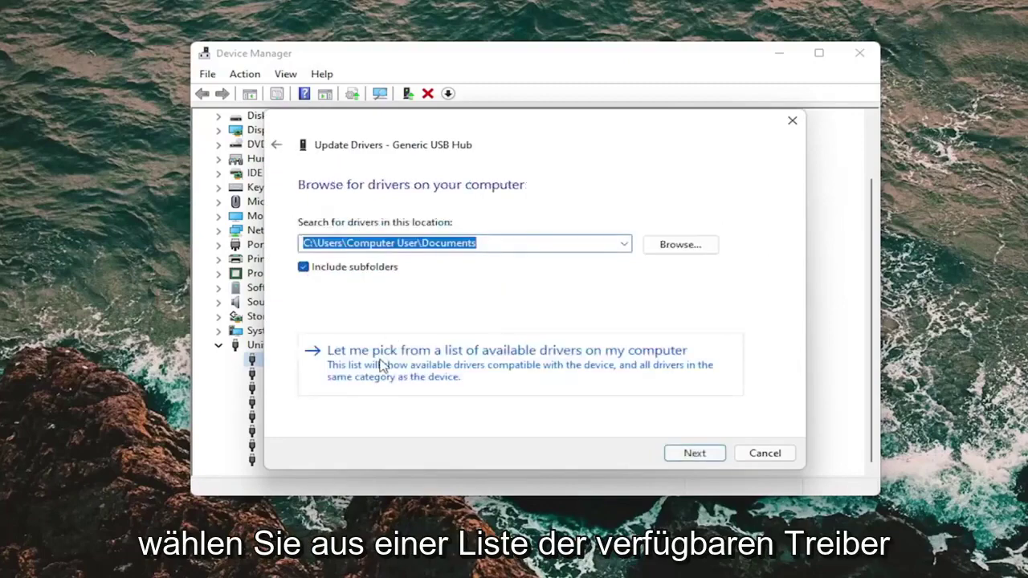
{"action": "left_click", "coordinate": [498, 368]}
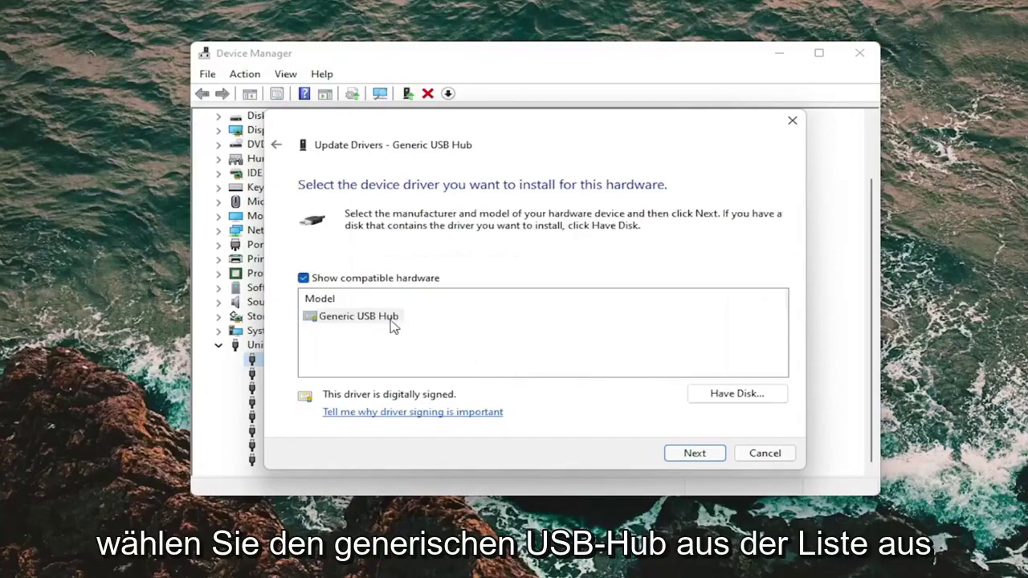
{"action": "left_click", "coordinate": [695, 453]}
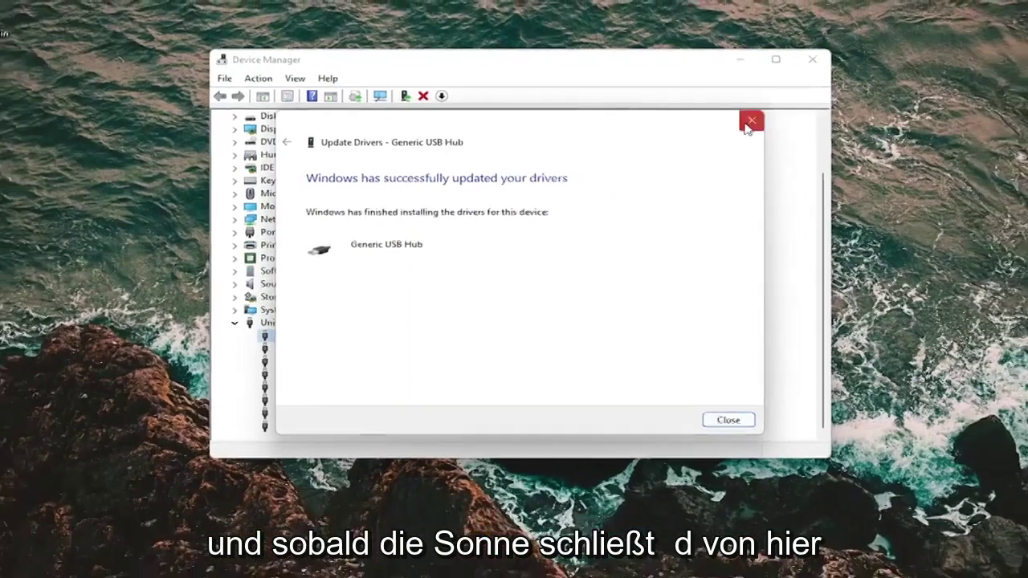
Step: Close the driver window and Device Manager, then launch Control Panel from search
{"action": "left_click", "coordinate": [792, 120]}
{"action": "left_click", "coordinate": [783, 64]}
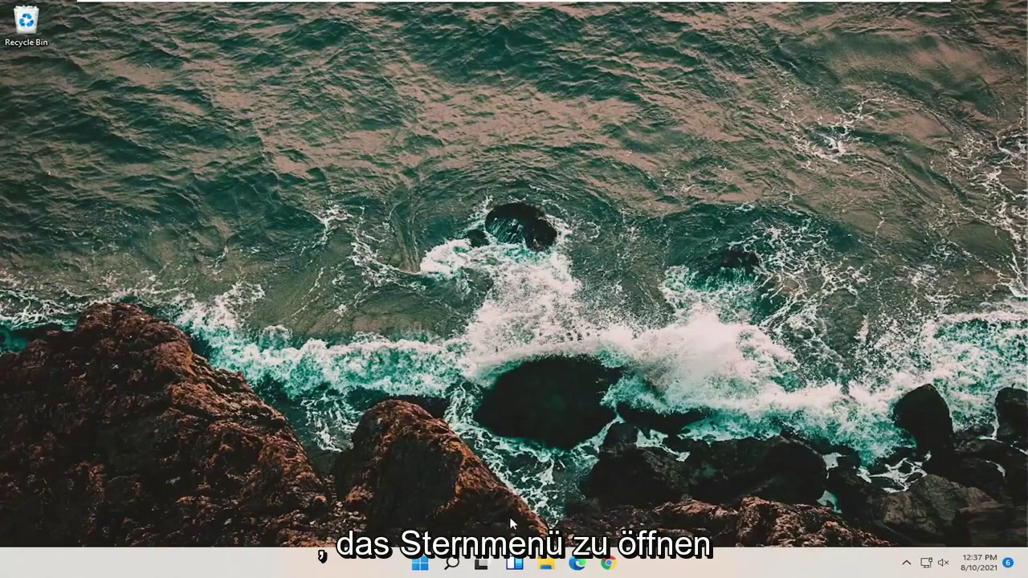
{"action": "left_click", "coordinate": [451, 564]}
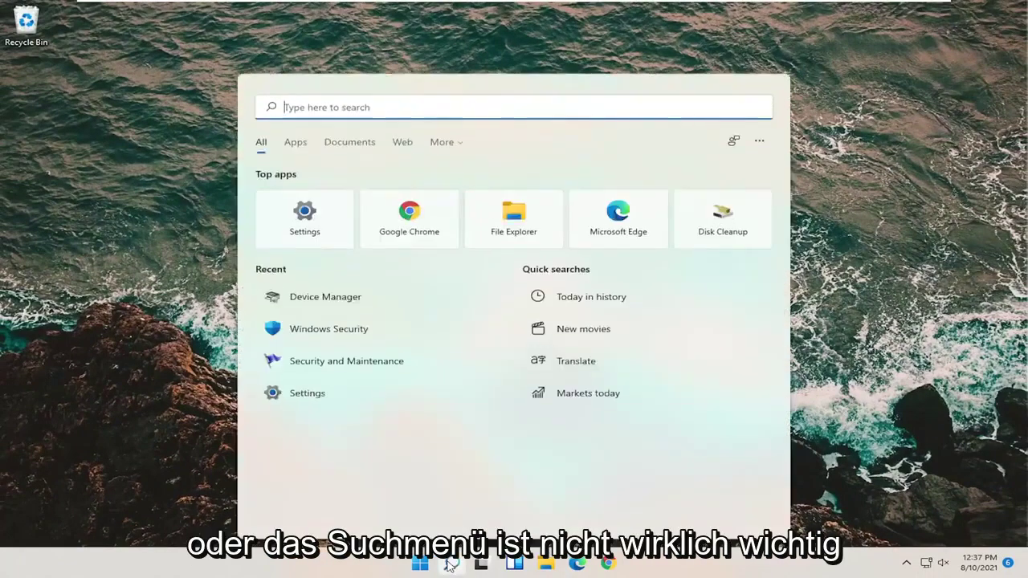
{"action": "type", "text": "control"}
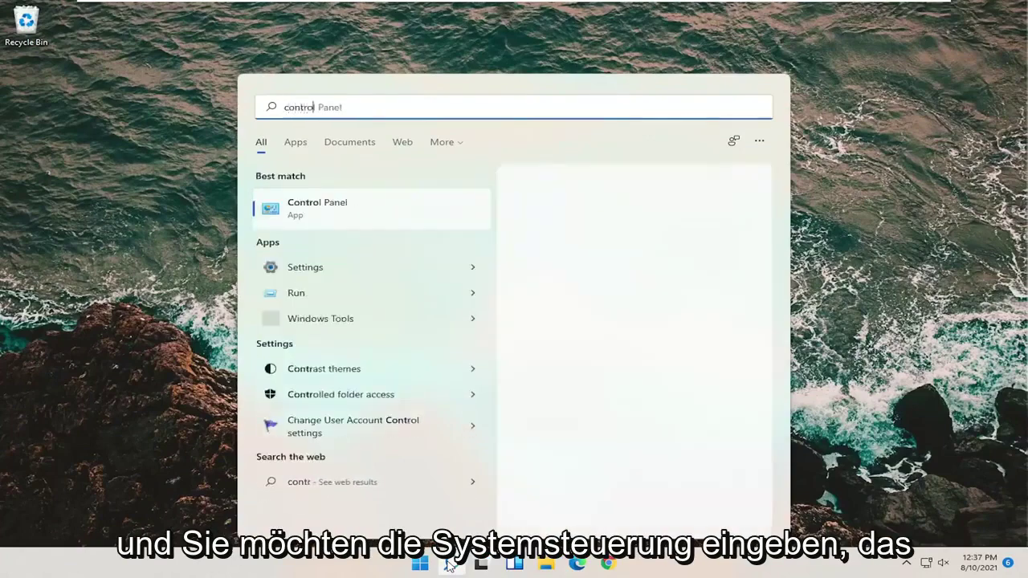
{"action": "type", "text": " pa"}
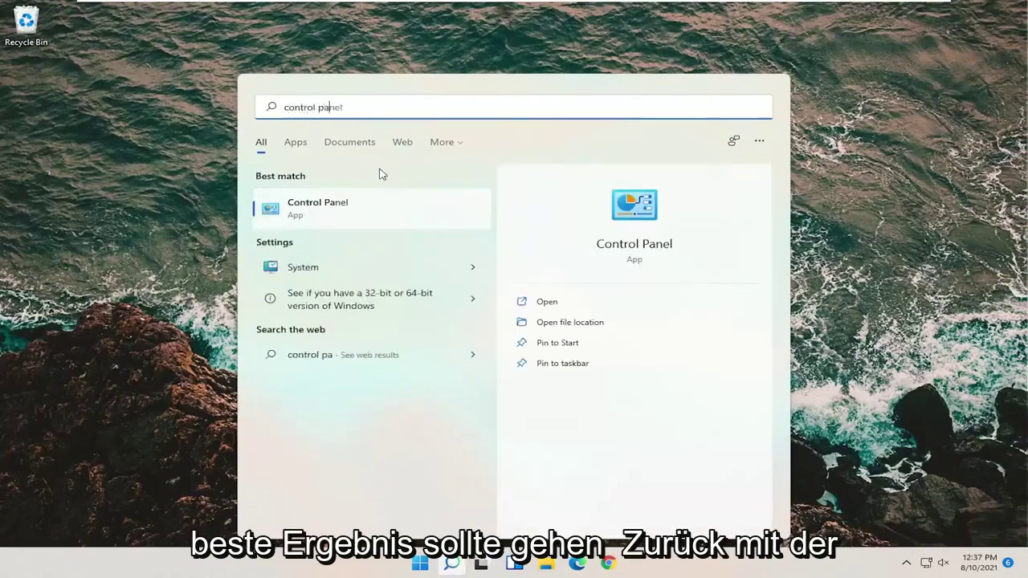
{"action": "left_click", "coordinate": [339, 215]}
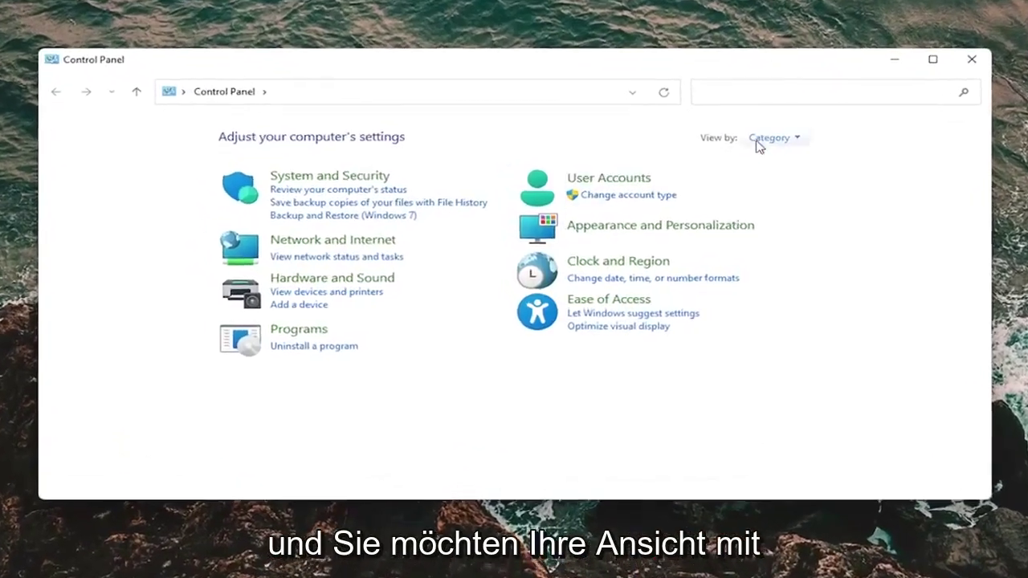
Step: View Control Panel as Large icons and reach the Balanced plan's advanced power settings
{"action": "left_click", "coordinate": [771, 136]}
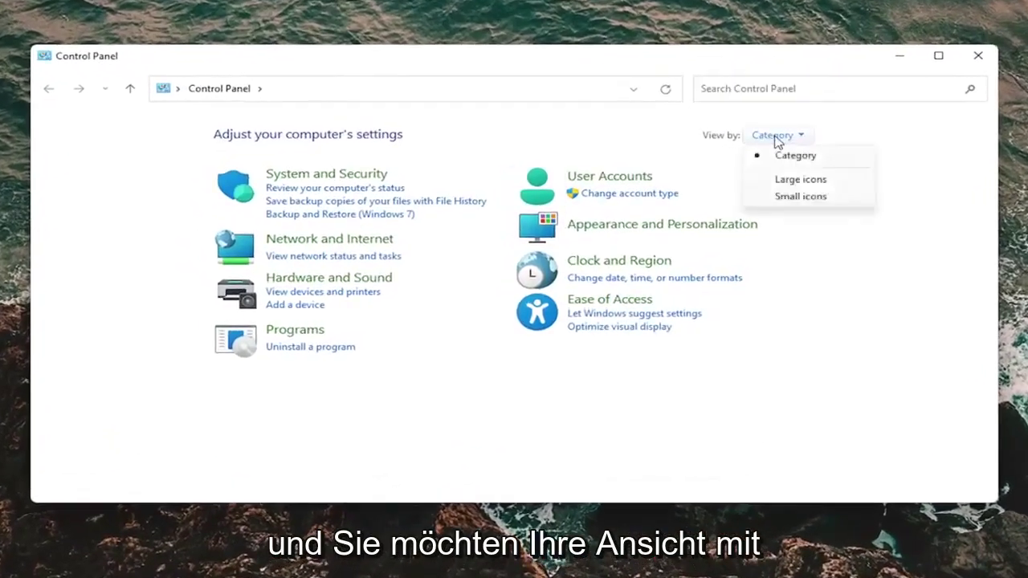
{"action": "left_click", "coordinate": [783, 180]}
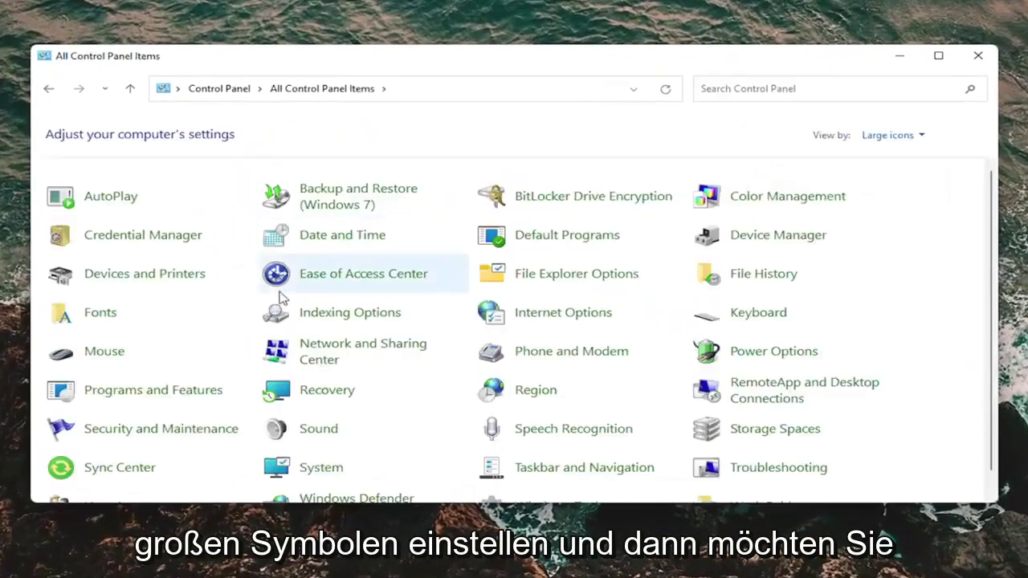
{"action": "left_click", "coordinate": [812, 354]}
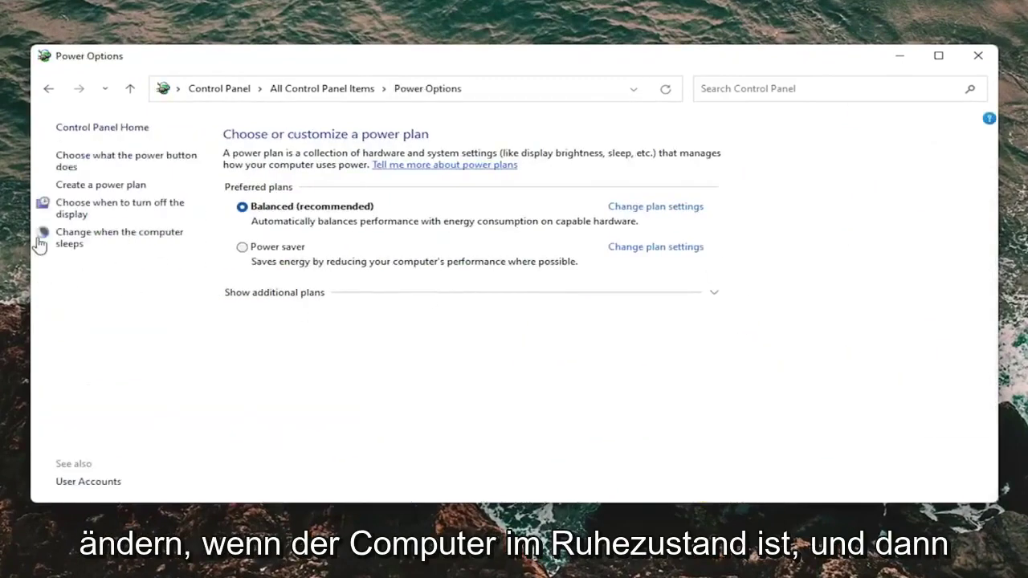
{"action": "left_click", "coordinate": [63, 241]}
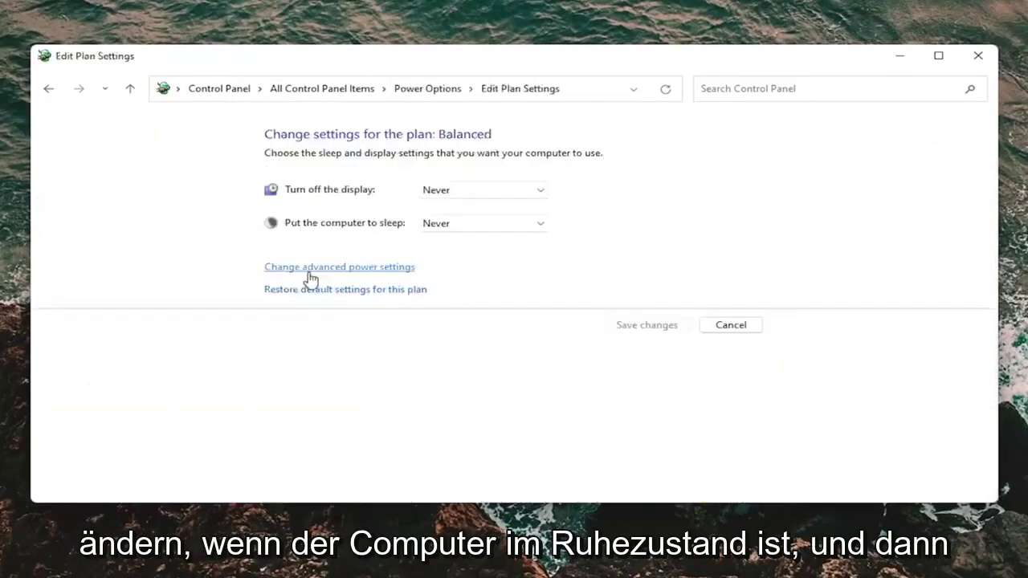
{"action": "left_click", "coordinate": [347, 273]}
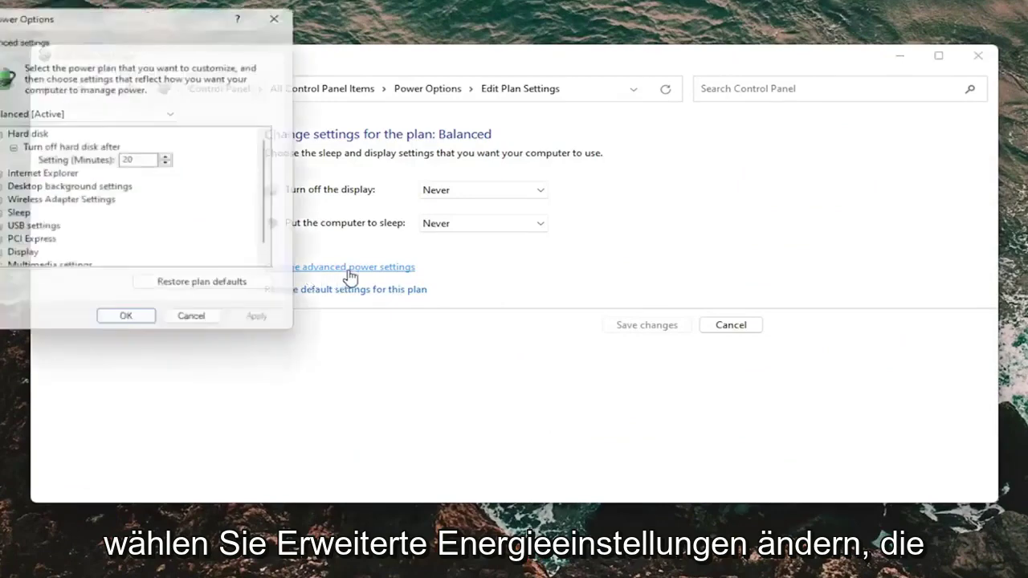
Step: Set USB settings > USB selective suspend to Disabled and confirm with OK
{"action": "mouse_move", "coordinate": [156, 20]}
{"action": "left_mouse_down"}
{"action": "mouse_move", "coordinate": [521, 72]}
{"action": "mouse_move", "coordinate": [506, 76]}
{"action": "left_mouse_up"}
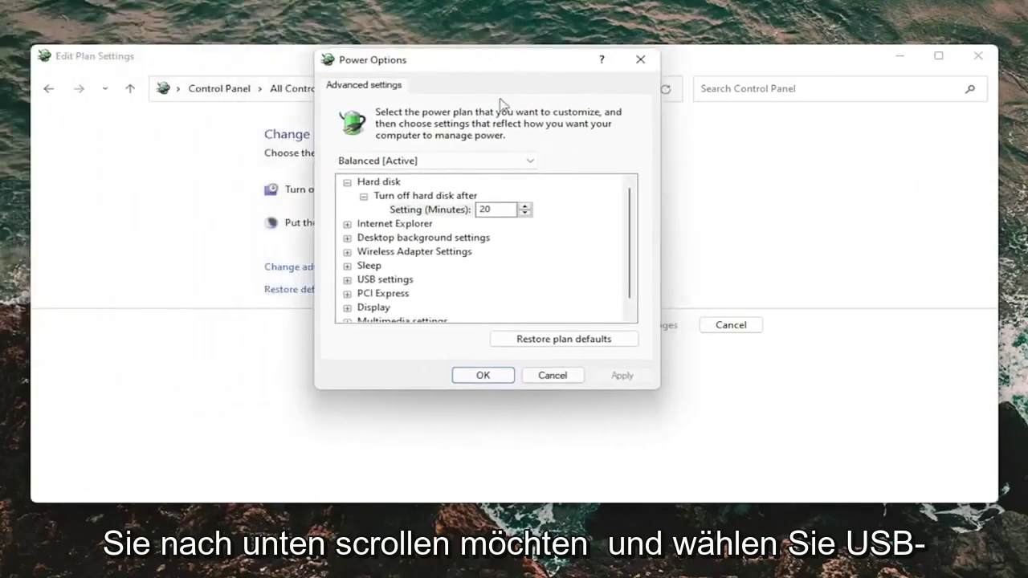
{"action": "scroll", "coordinate": [520, 262], "scroll_direction": "down", "scroll_amount": 1}
{"action": "left_click", "coordinate": [347, 266]}
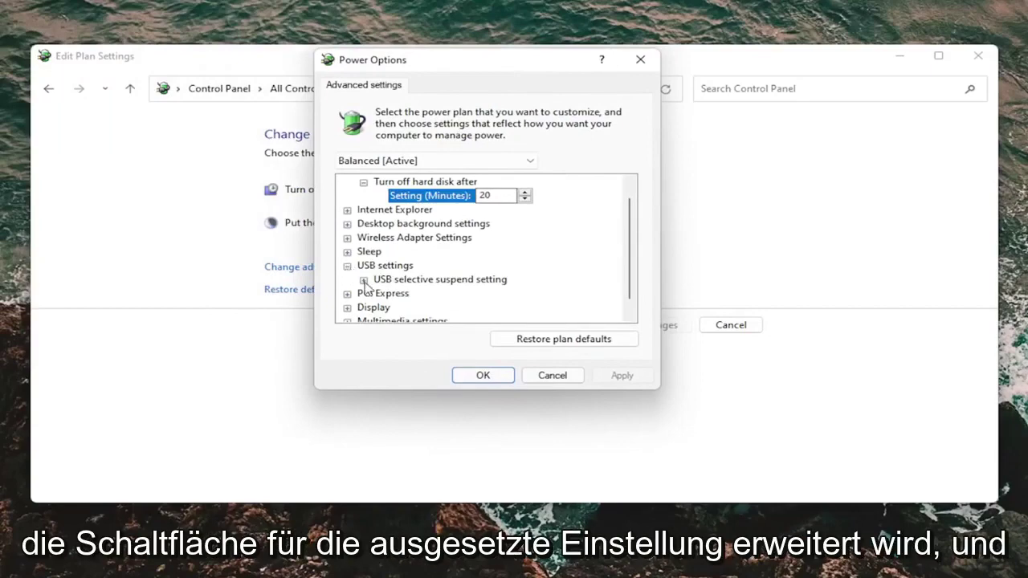
{"action": "left_click", "coordinate": [364, 281]}
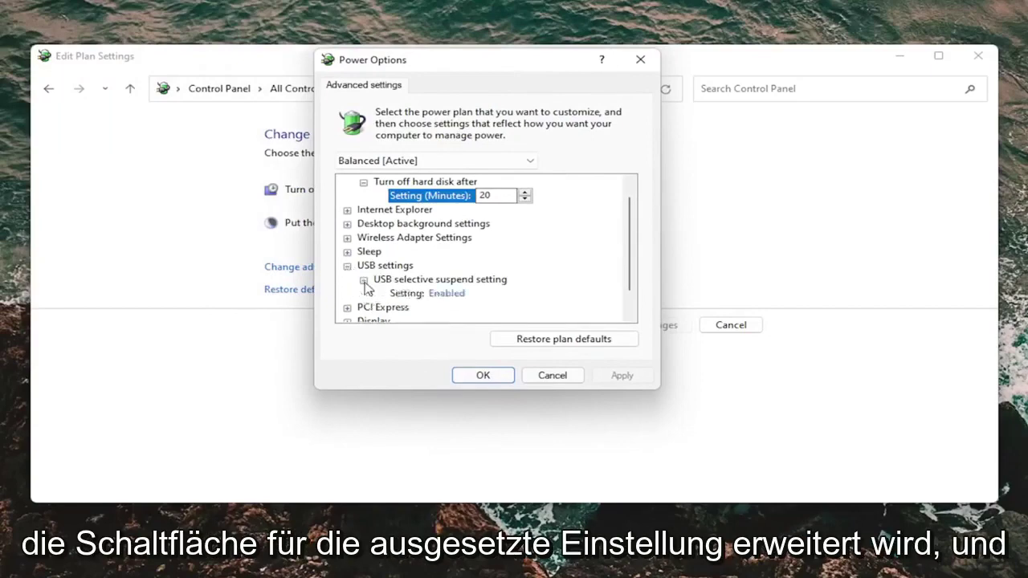
{"action": "left_click", "coordinate": [454, 296]}
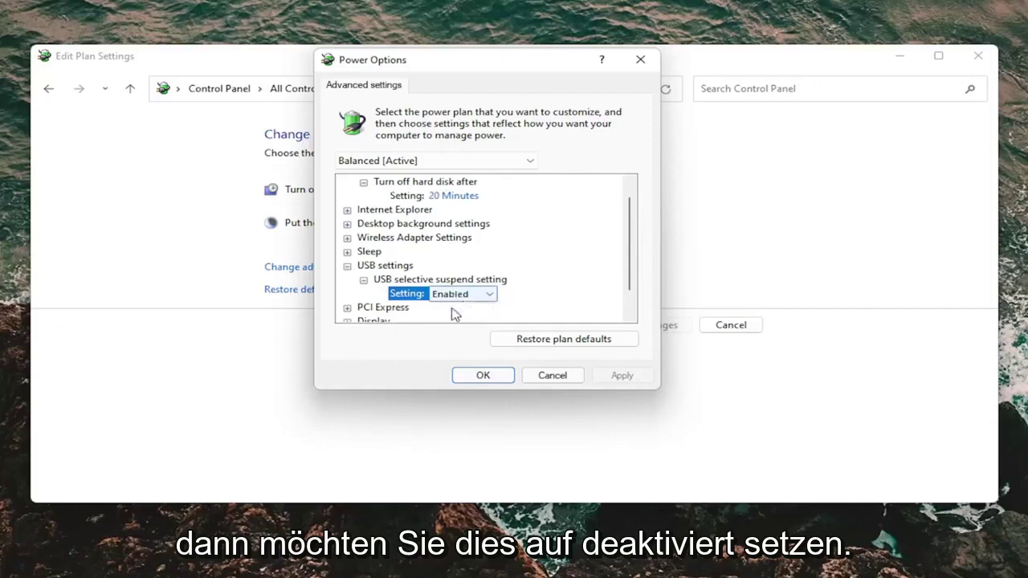
{"action": "left_click", "coordinate": [462, 296]}
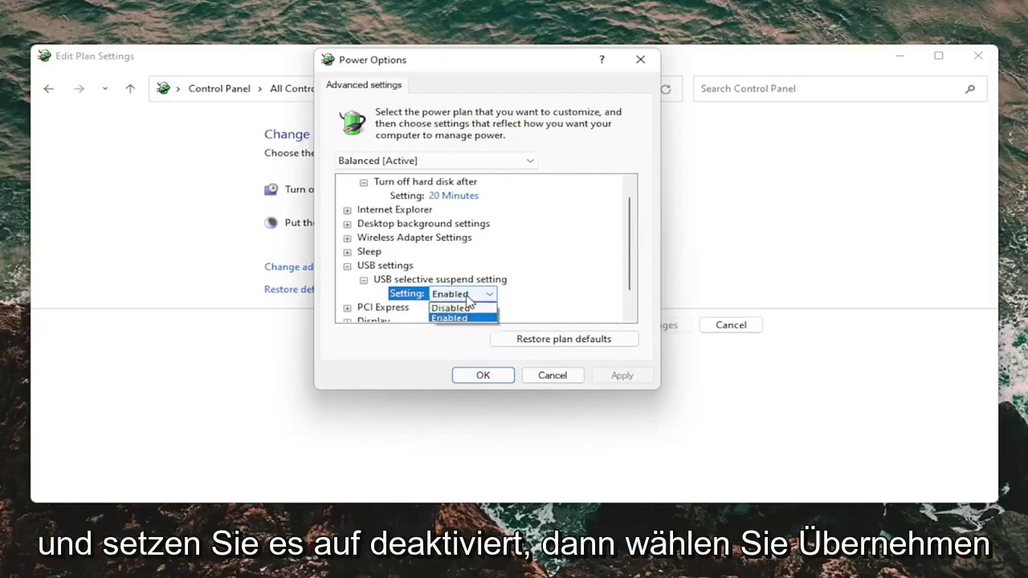
{"action": "left_click", "coordinate": [453, 316]}
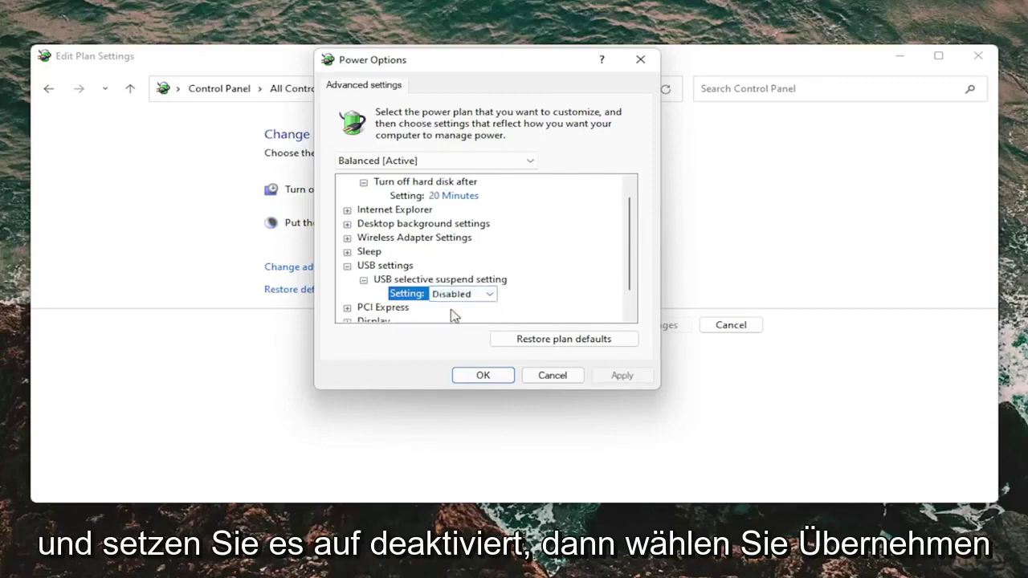
{"action": "left_click", "coordinate": [478, 376]}
Step: Close Edit Plan Settings and run Command Prompt as administrator, accepting the UAC prompt
{"action": "left_click", "coordinate": [978, 56]}
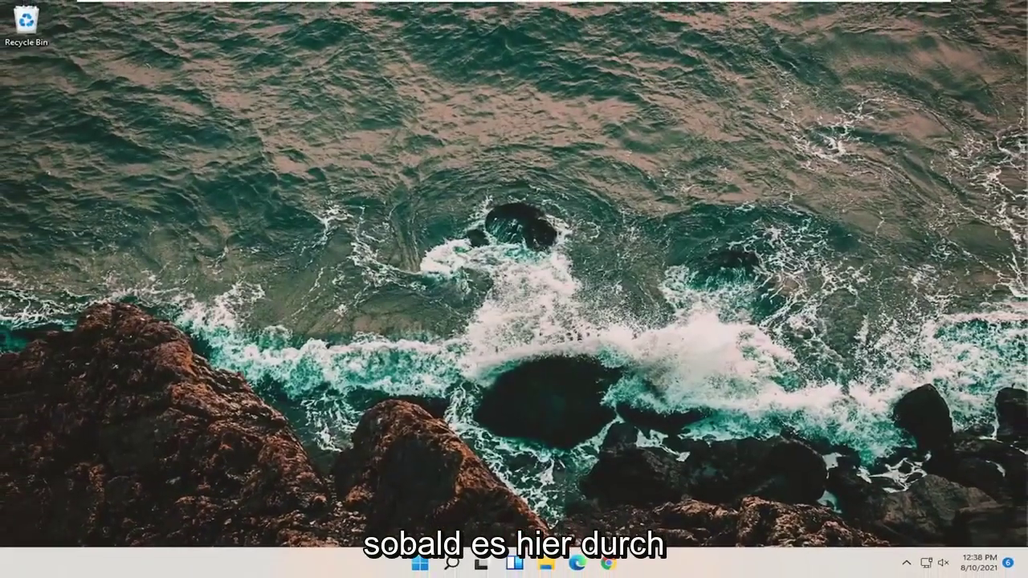
{"action": "left_click", "coordinate": [451, 563]}
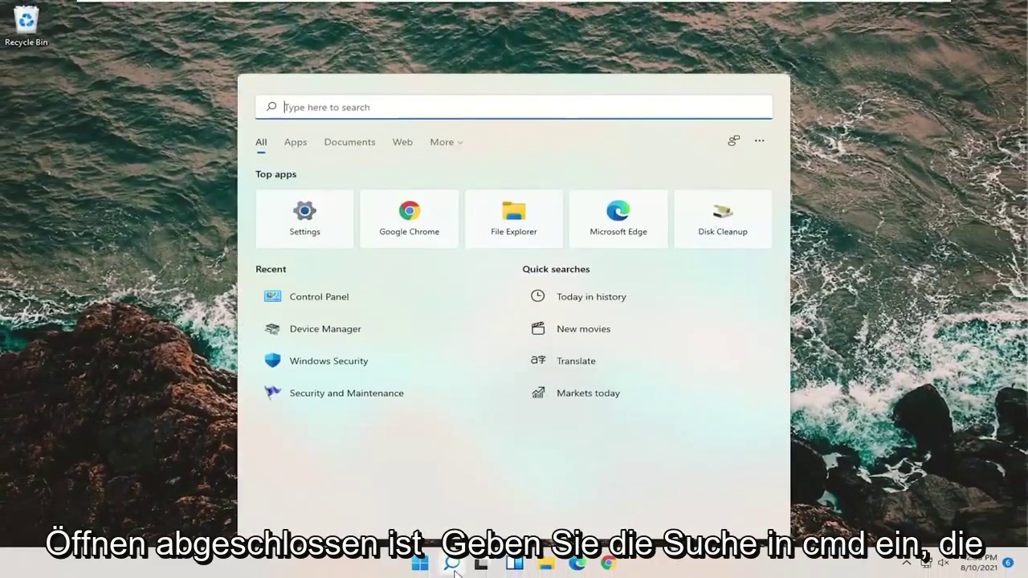
{"action": "type", "text": "cmd"}
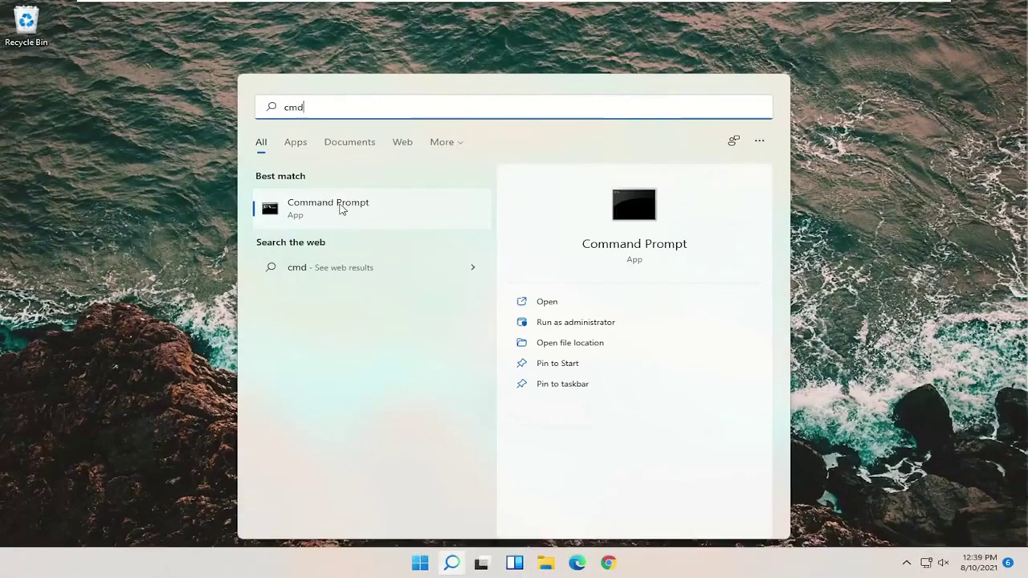
{"action": "right_click", "coordinate": [340, 211]}
{"action": "left_click", "coordinate": [400, 226]}
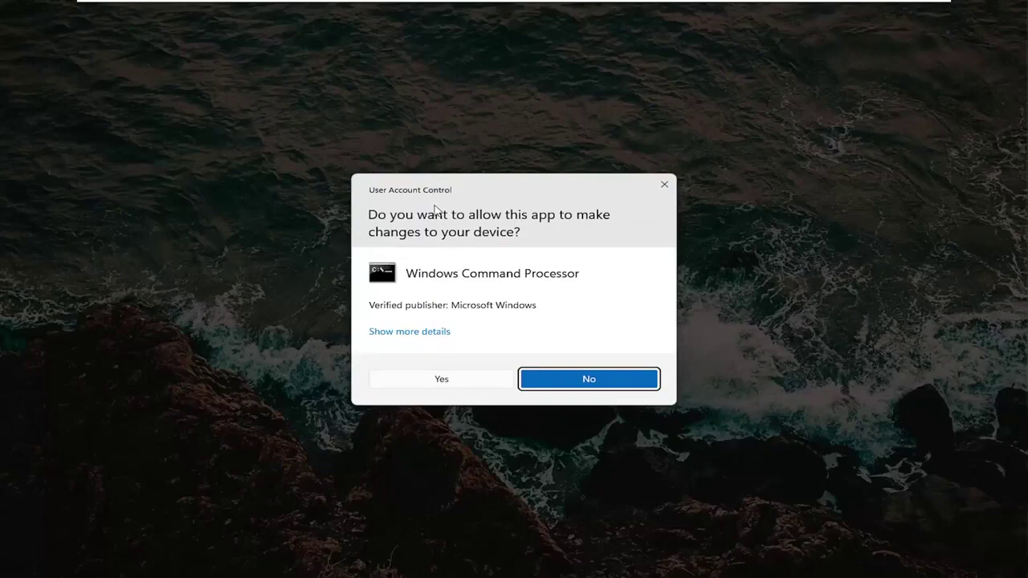
{"action": "left_click", "coordinate": [440, 379]}
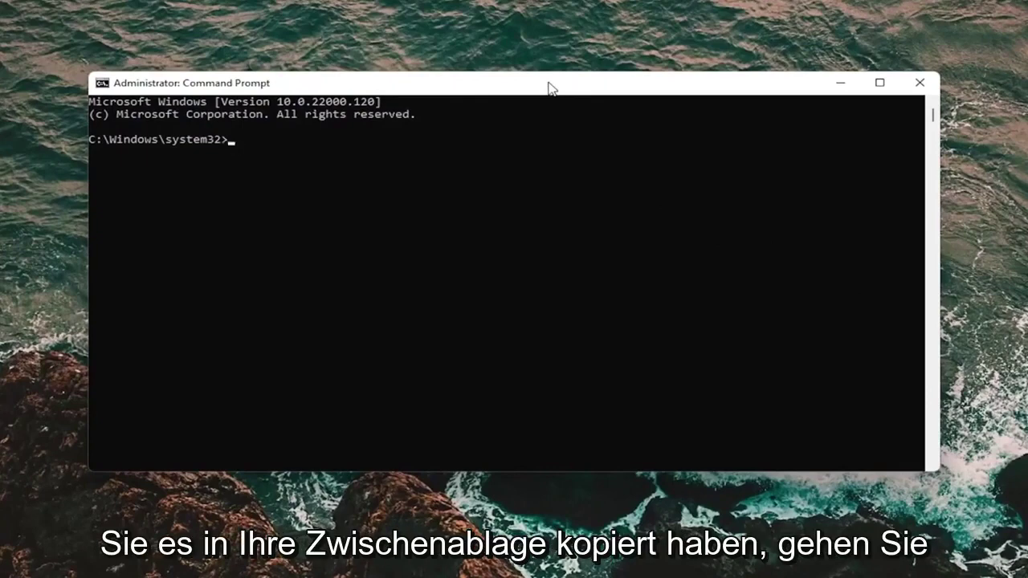
Step: Paste and run sfc /scanfile and sfc /verifyfile for ieframe.dll
{"action": "right_click", "coordinate": [488, 85]}
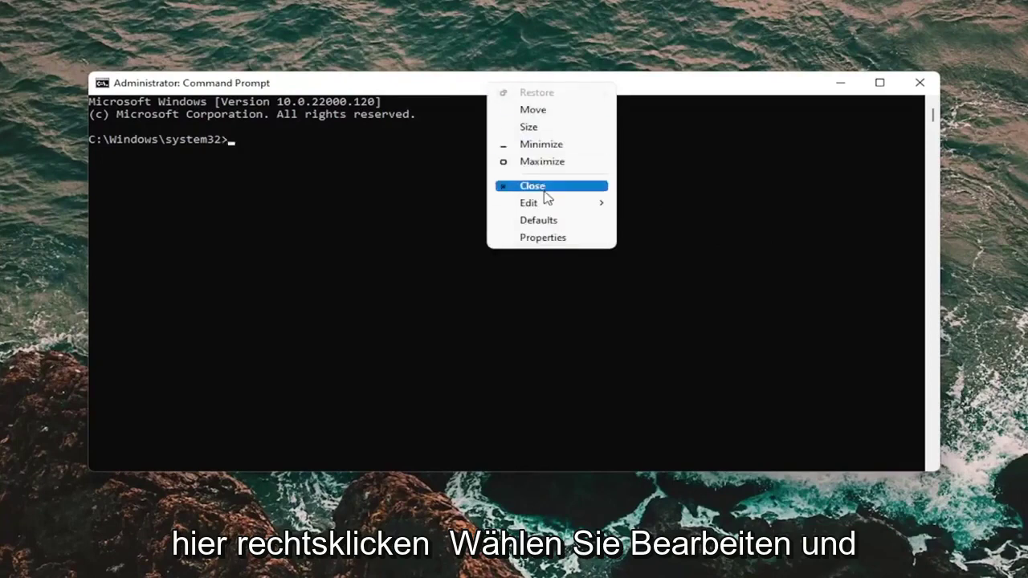
{"action": "left_click", "coordinate": [652, 238]}
{"action": "key", "text": "Return"}
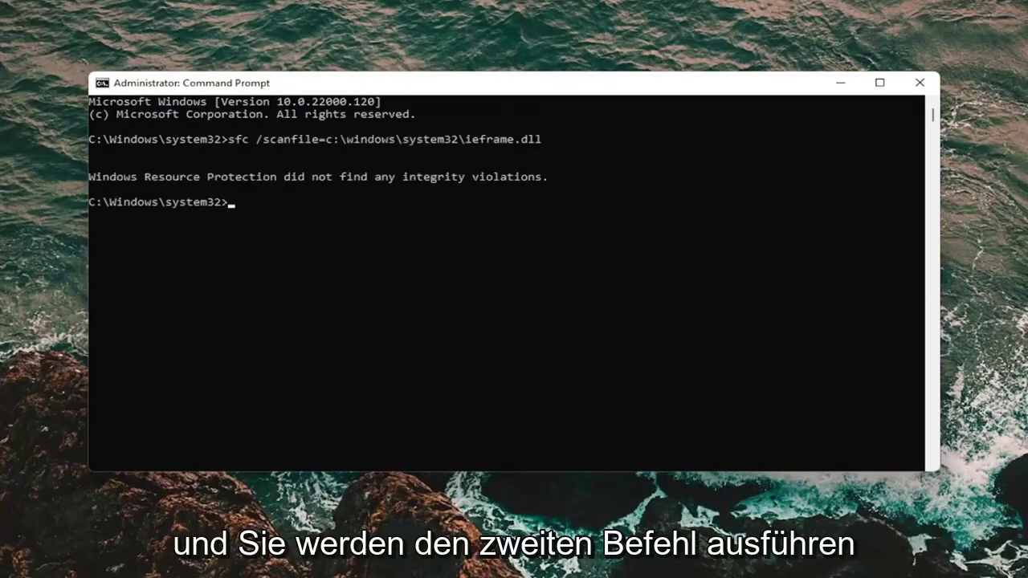
{"action": "right_click", "coordinate": [493, 90]}
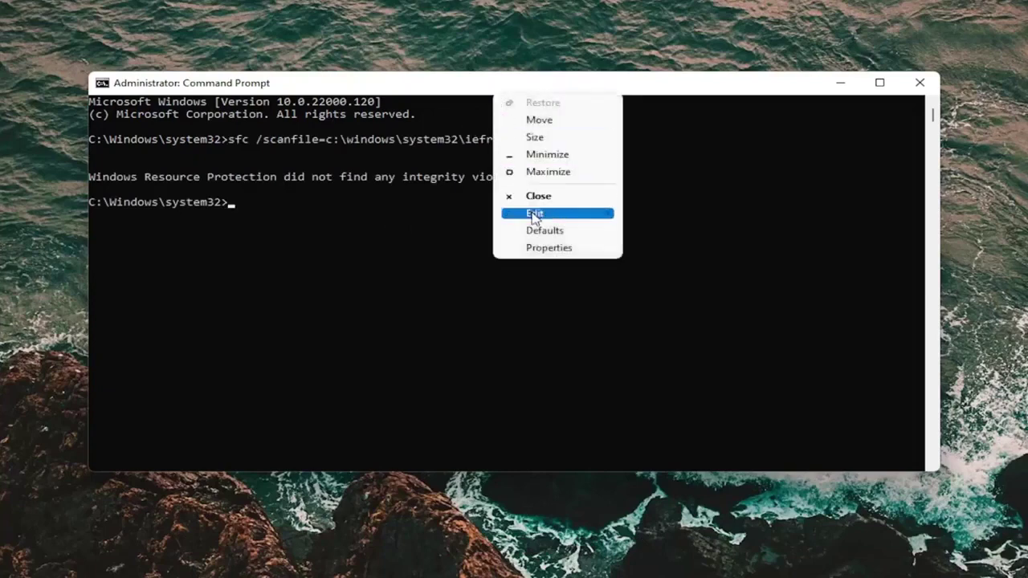
{"action": "left_click", "coordinate": [652, 247]}
{"action": "key", "text": "Return"}
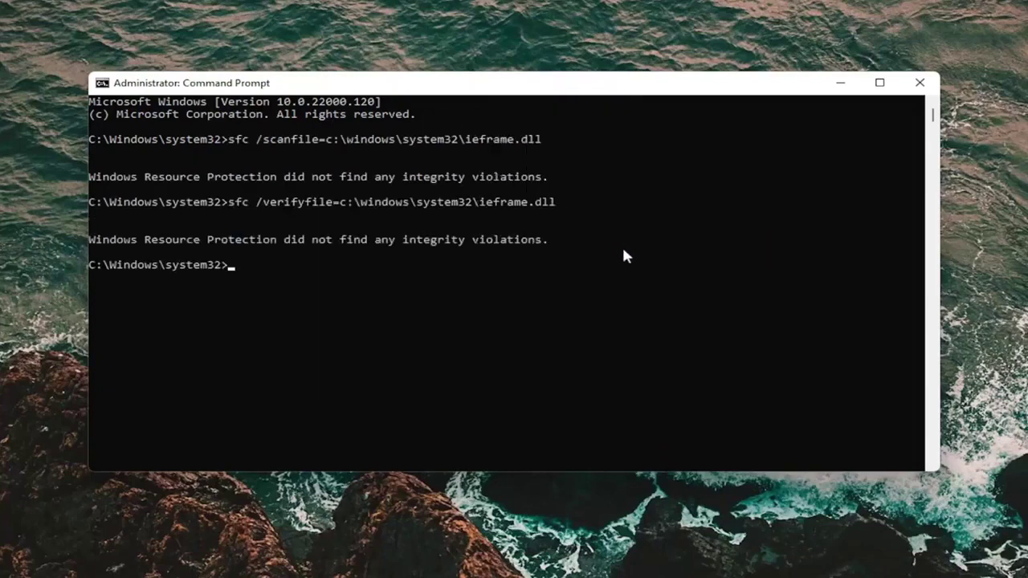
{"action": "right_click", "coordinate": [562, 86]}
{"action": "mouse_move", "coordinate": [623, 203]}
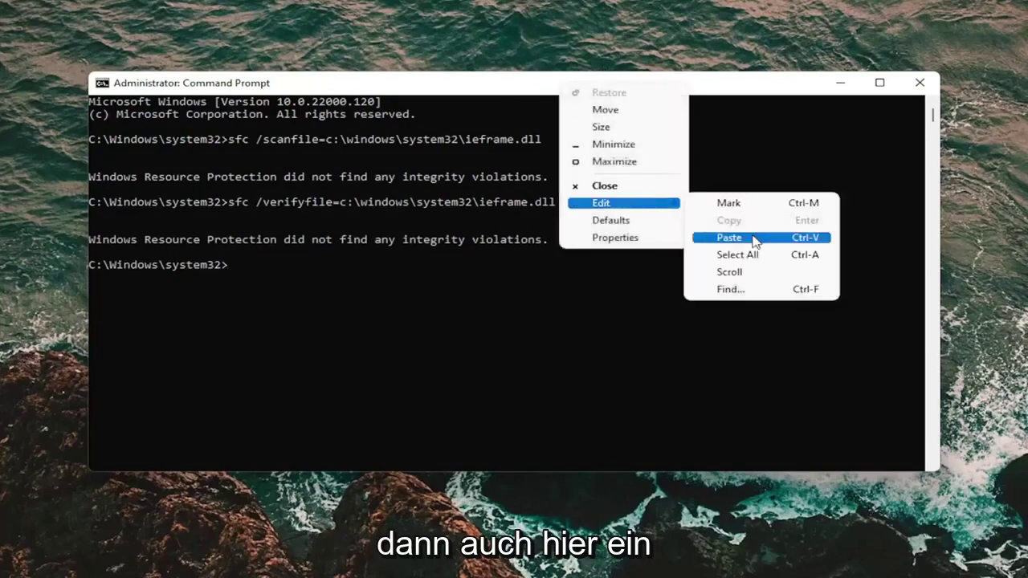
Step: Paste and run sfc /scannow, letting it reach 100% with no integrity violations
{"action": "left_click", "coordinate": [729, 238]}
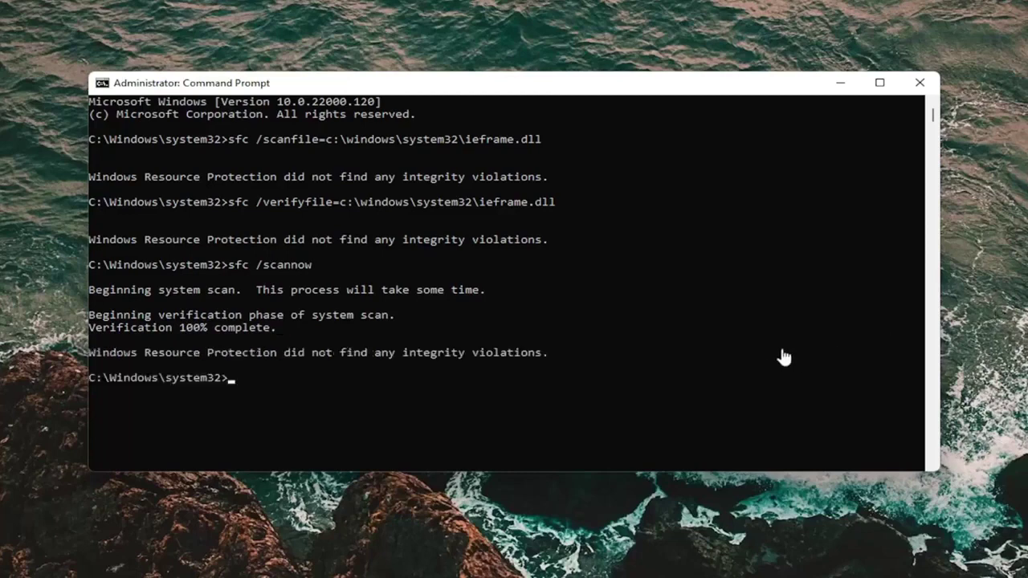
Step: Run the pasted chkdsk command, which finds no problems, then restart Windows
{"action": "right_click", "coordinate": [551, 86]}
{"action": "left_click", "coordinate": [623, 209]}
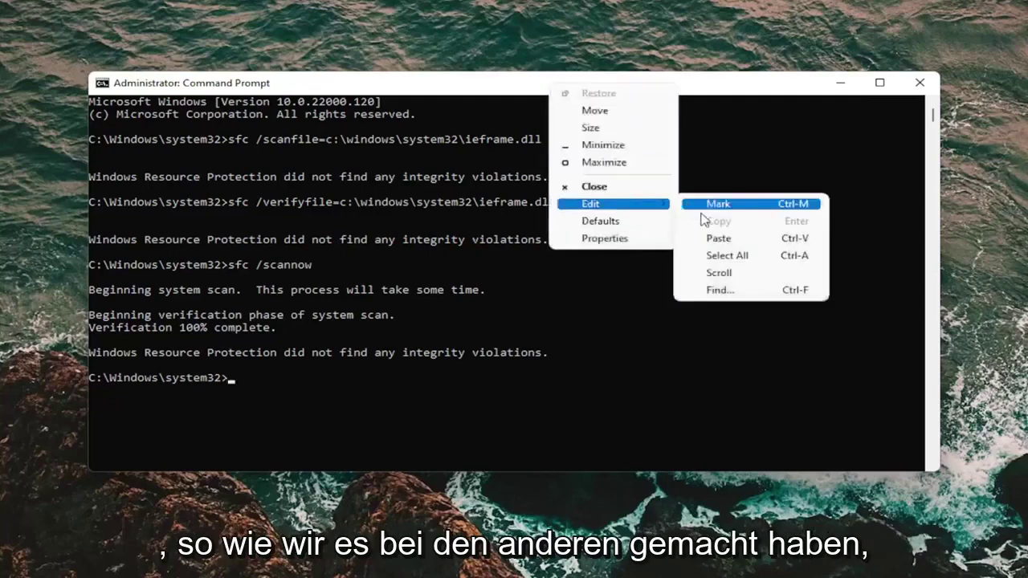
{"action": "left_click", "coordinate": [718, 237]}
{"action": "key", "text": "Return"}
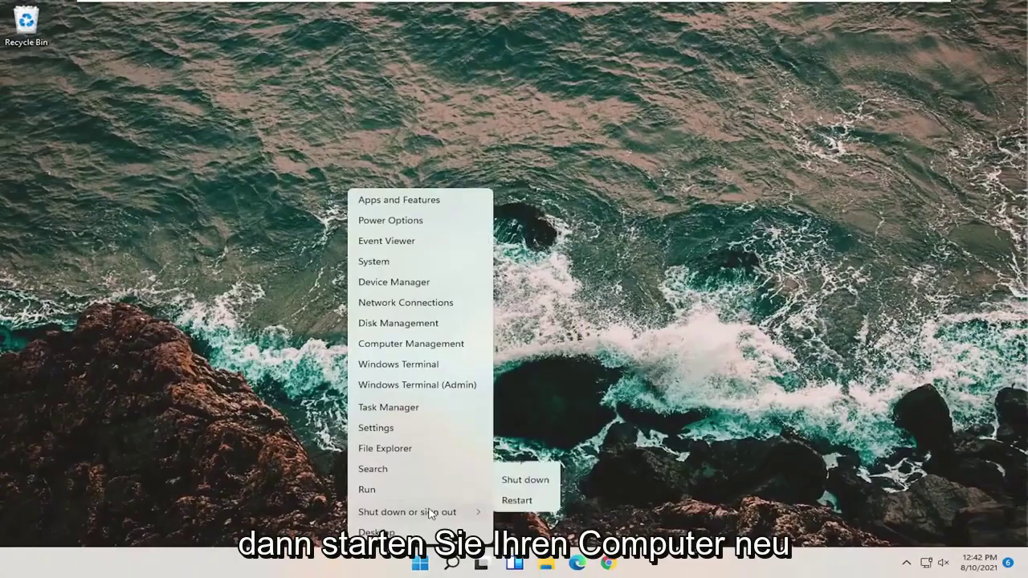
{"action": "left_click", "coordinate": [517, 531]}
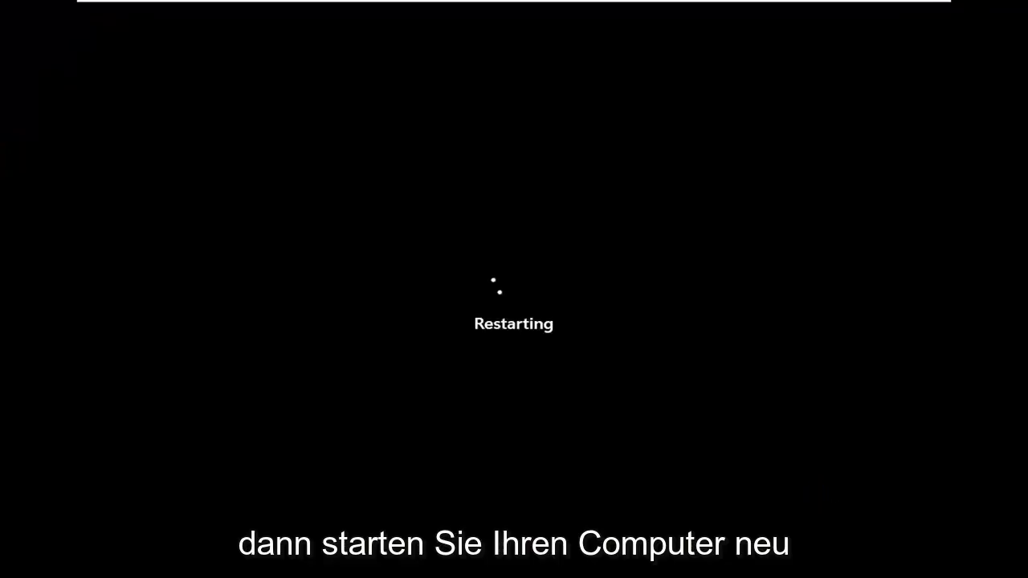